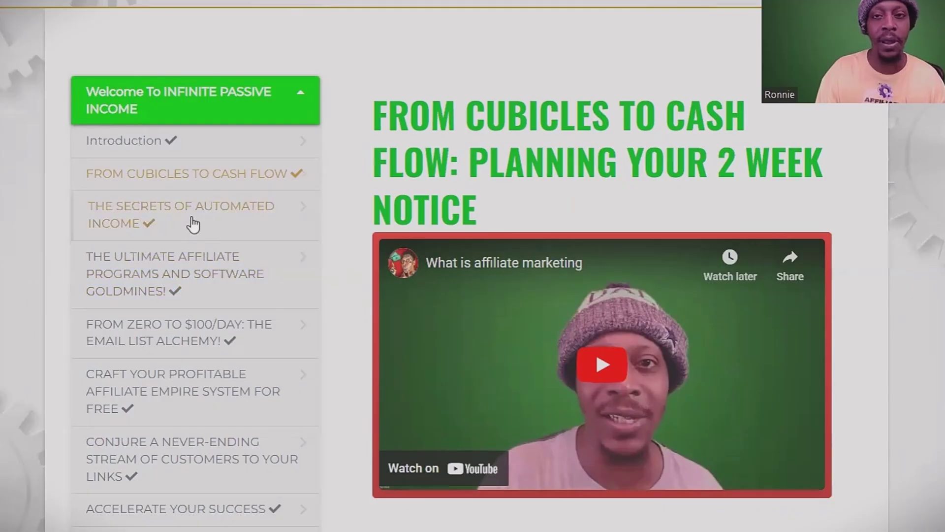
Step: Look through the lesson list of the Infinite Passive Income course
{"action": "scroll", "coordinate": [288, 239], "scroll_direction": "down", "scroll_amount": 2}
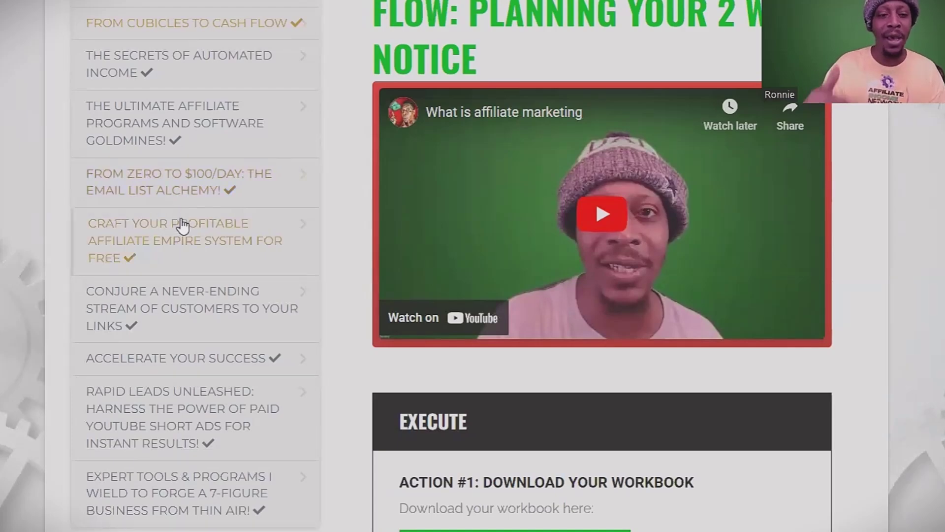
{"action": "scroll", "coordinate": [182, 225], "scroll_direction": "down", "scroll_amount": 5}
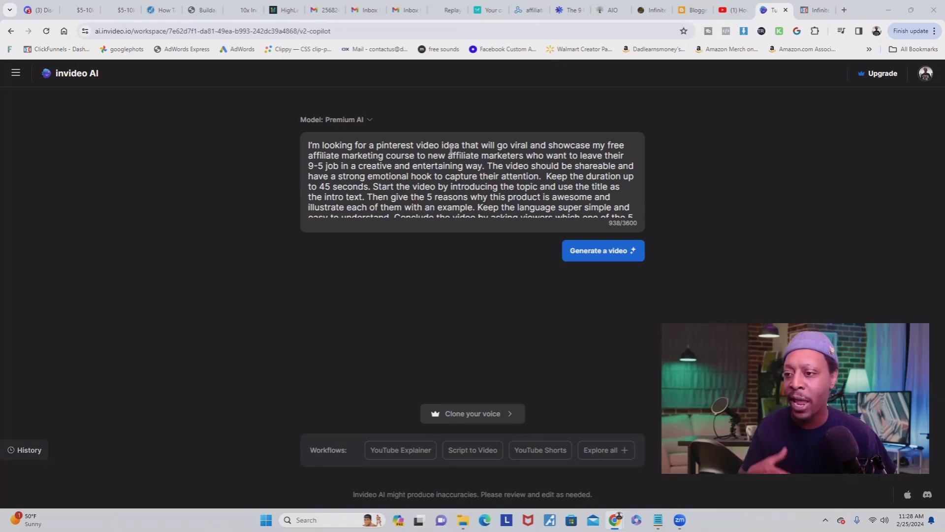
Step: Read through the full Pinterest video prompt, down to its website reference, in invideo AI
{"action": "scroll", "coordinate": [452, 148], "scroll_direction": "down", "scroll_amount": 1}
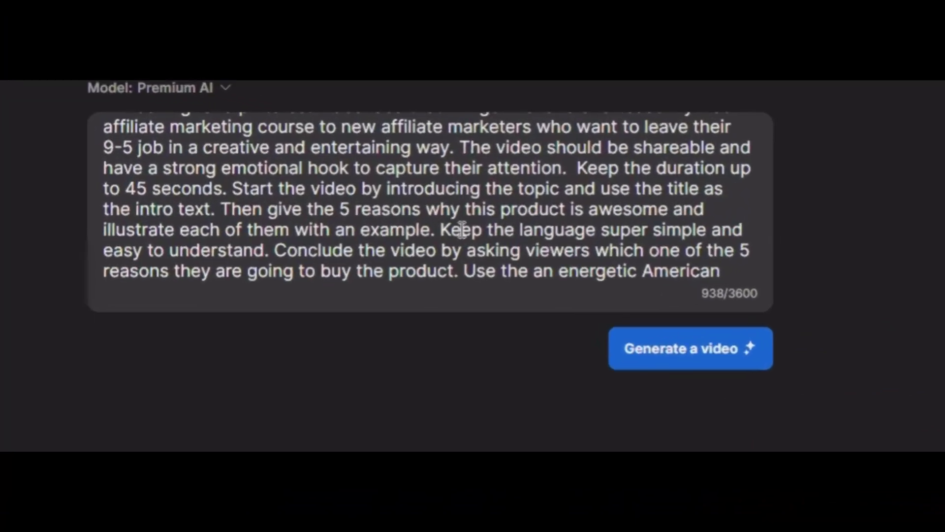
{"action": "scroll", "coordinate": [462, 229], "scroll_direction": "down", "scroll_amount": 2}
{"action": "scroll", "coordinate": [433, 212], "scroll_direction": "up", "scroll_amount": 2}
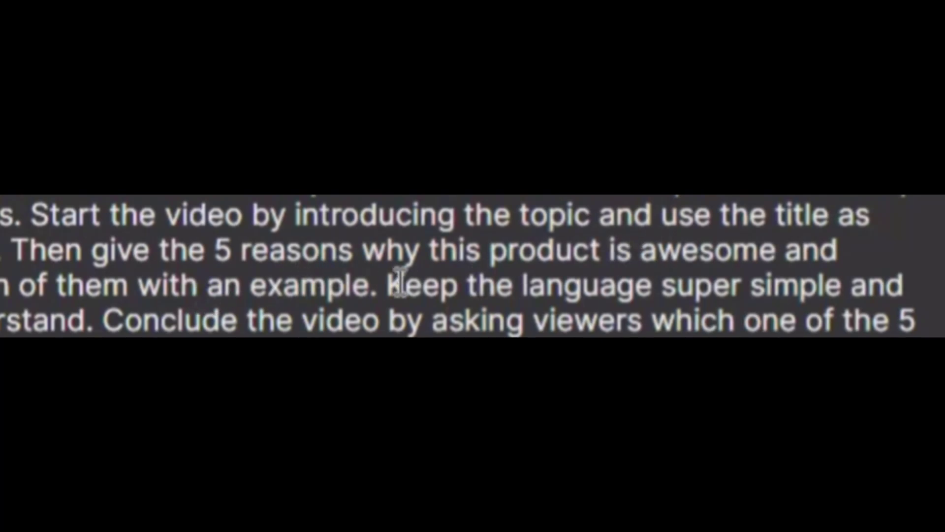
{"action": "scroll", "coordinate": [632, 289], "scroll_direction": "down", "scroll_amount": 2}
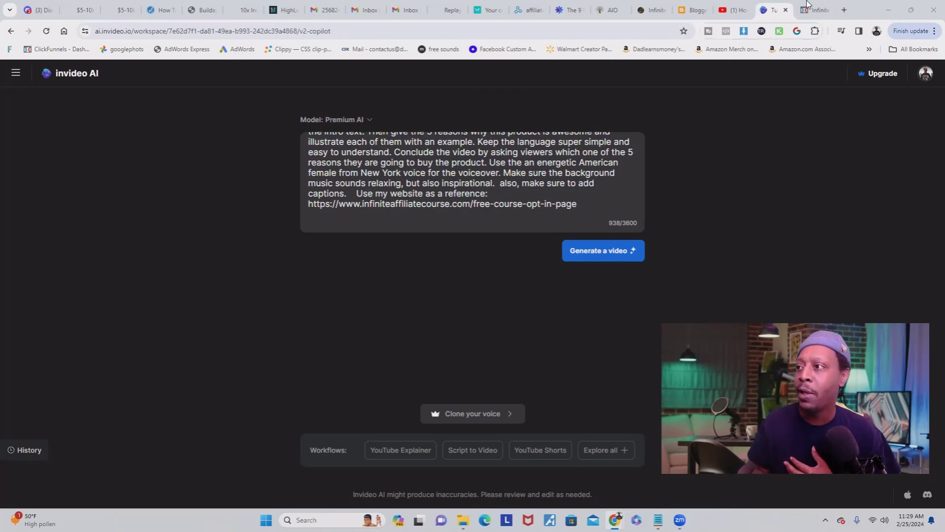
Step: Check the headline of the free-course opt-in page referenced in the prompt, and return to the invideo AI prompt
{"action": "key", "text": "ctrl+Tab"}
{"action": "scroll", "coordinate": [398, 173], "scroll_direction": "up", "scroll_amount": 5}
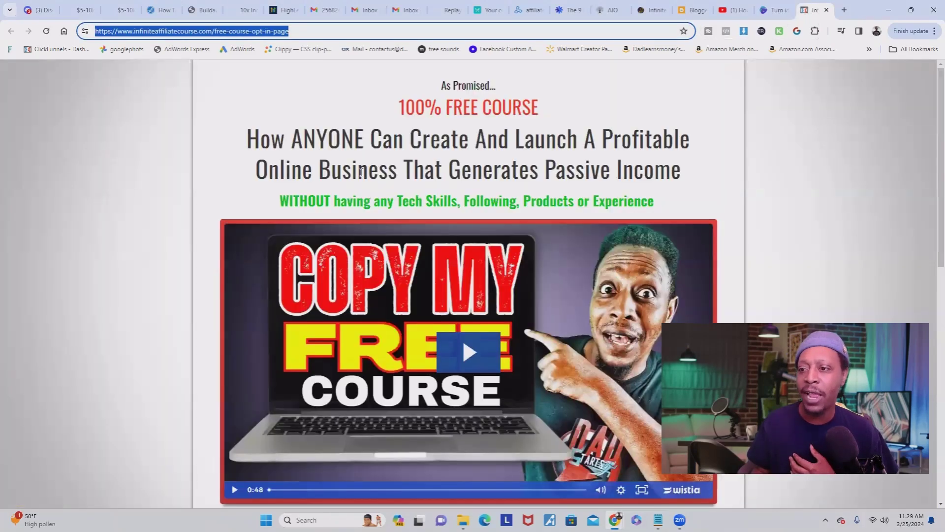
{"action": "left_click_drag", "start_coordinate": [398, 109], "coordinate": [501, 133]}
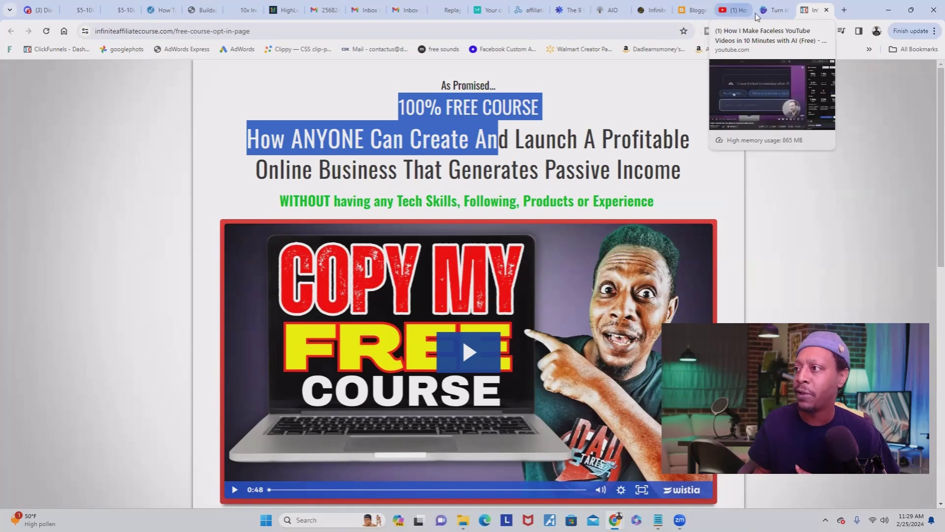
{"action": "left_click", "coordinate": [771, 10]}
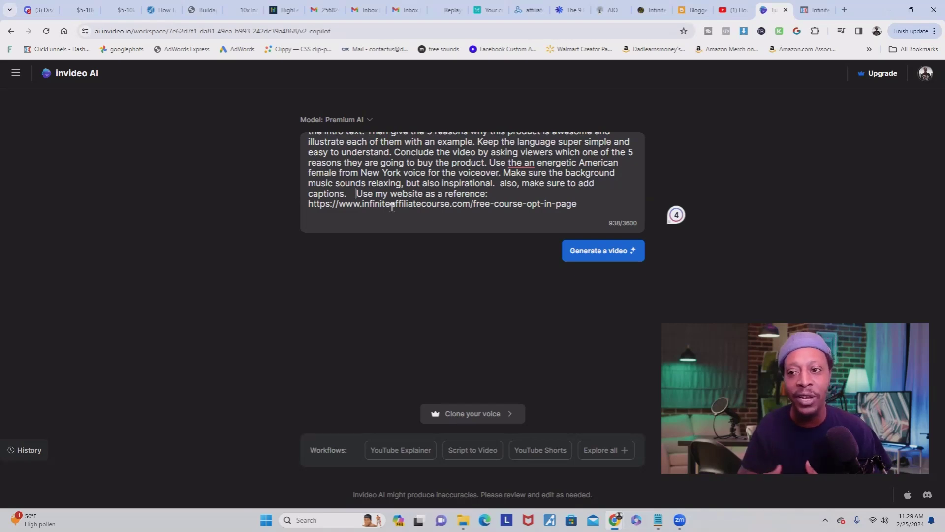
Step: Generate the video from the prompt with audience New Affiliate Marketers, look and feel Inspiring, and platform Pinterest
{"action": "left_click", "coordinate": [470, 252]}
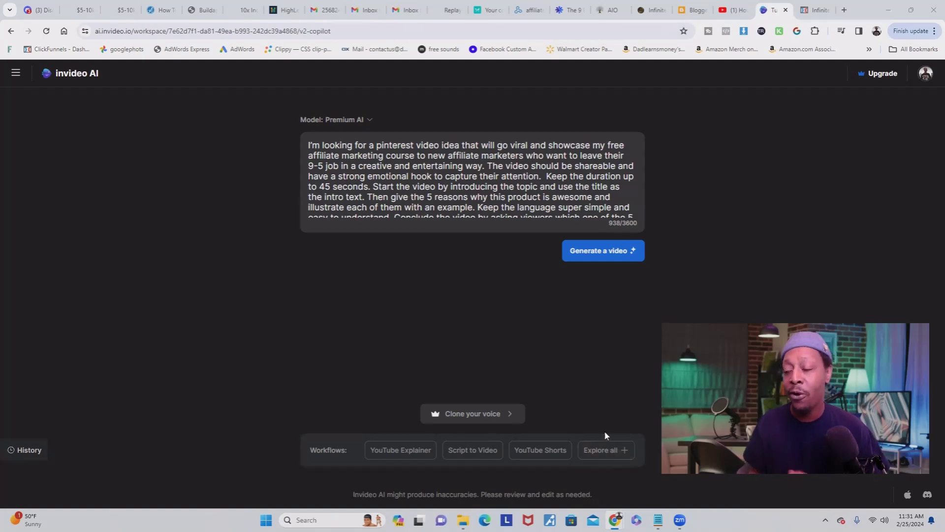
{"action": "scroll", "coordinate": [514, 189], "scroll_direction": "down", "scroll_amount": 3}
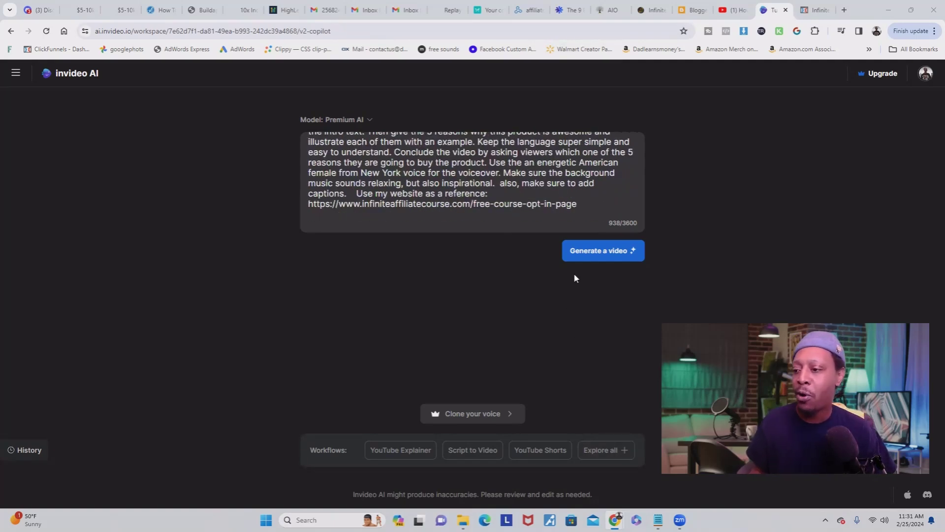
{"action": "left_click", "coordinate": [589, 252]}
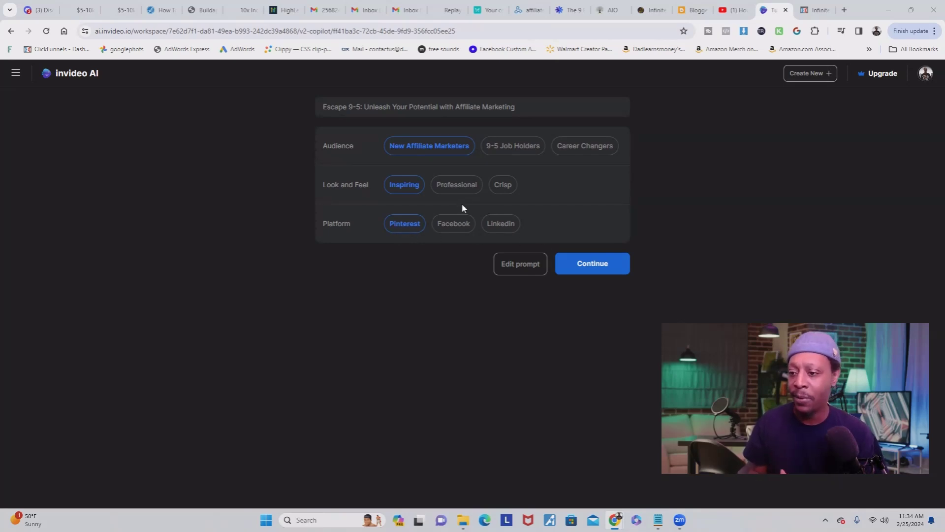
{"action": "left_click", "coordinate": [579, 268]}
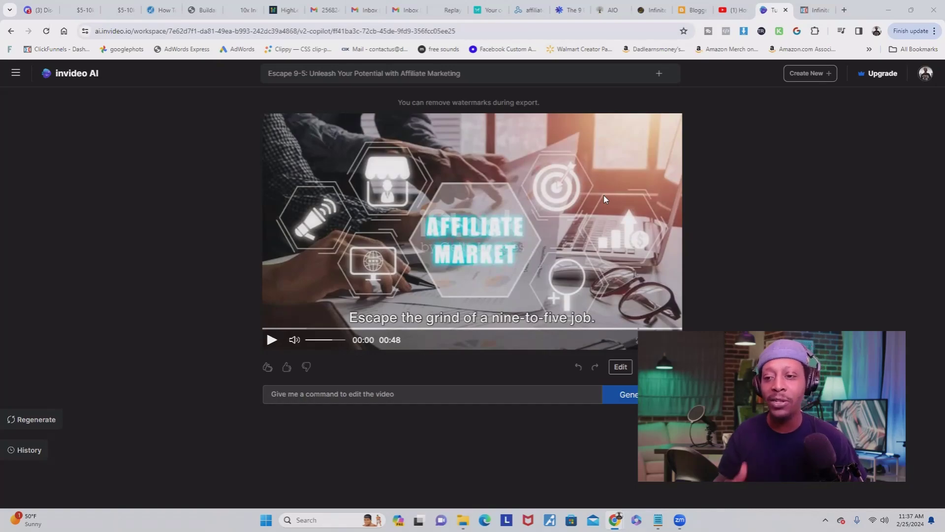
Step: Regenerate the video in 9:16 for Pinterest pins, with stock videos of people wanting to quit 9-5 jobs and a closing free-course call to action
{"action": "left_click", "coordinate": [604, 199]}
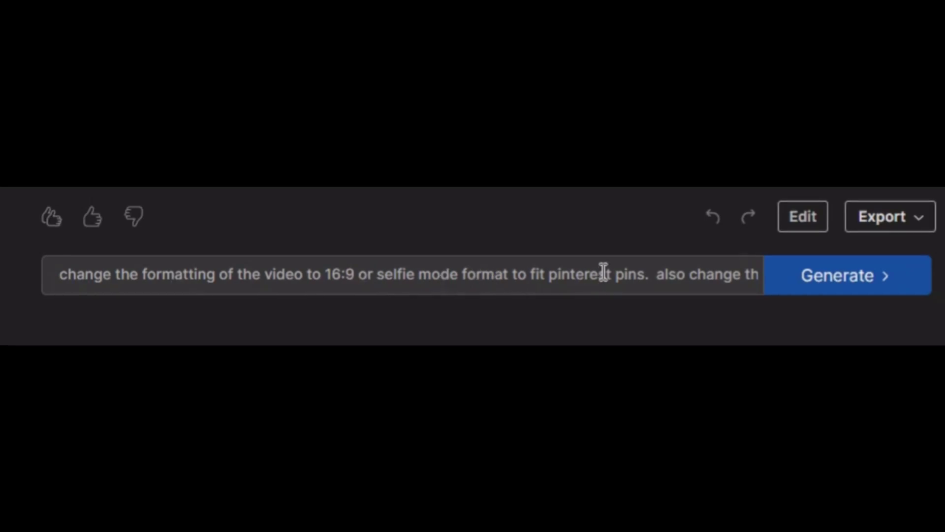
{"action": "scroll", "coordinate": [403, 274], "scroll_direction": "right", "scroll_amount": 5}
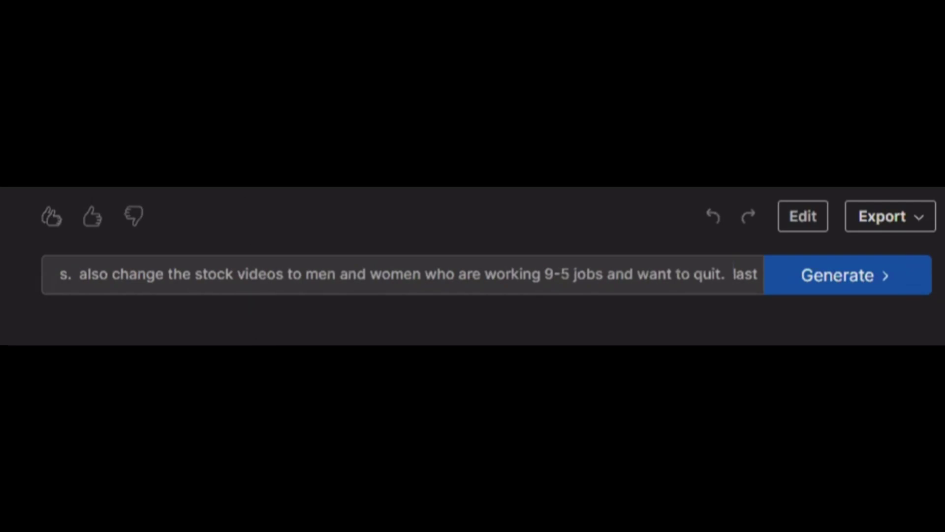
{"action": "scroll", "coordinate": [436, 283], "scroll_direction": "right", "scroll_amount": 10}
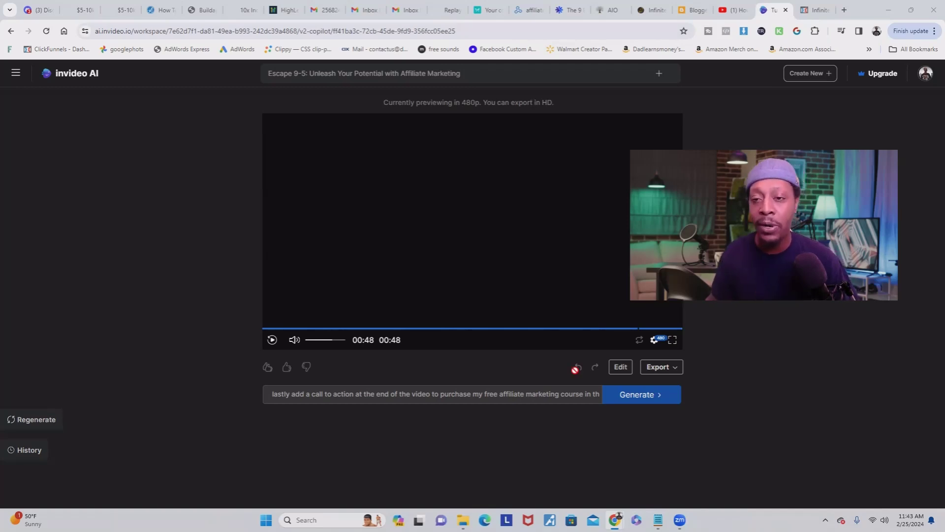
{"action": "left_click", "coordinate": [628, 398]}
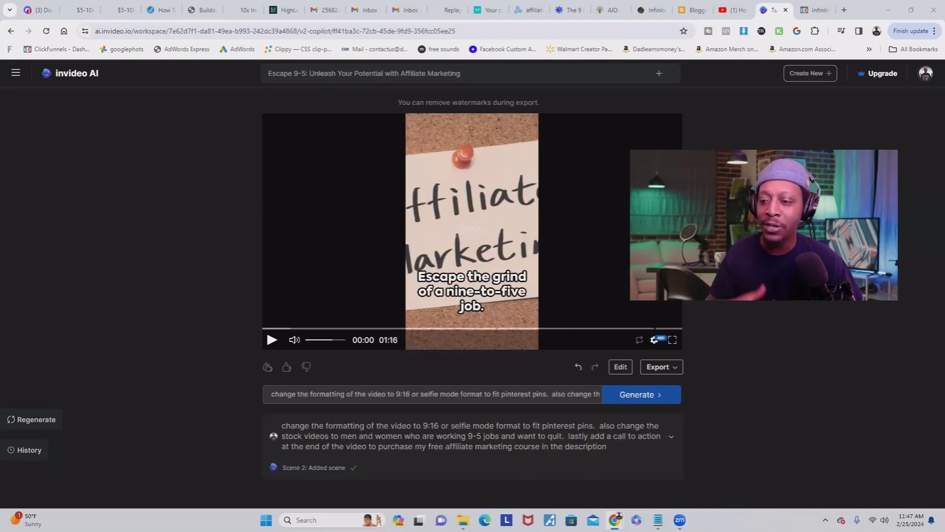
Step: Play the regenerated vertical video through to its closing call to action and pause it
{"action": "left_click", "coordinate": [348, 292]}
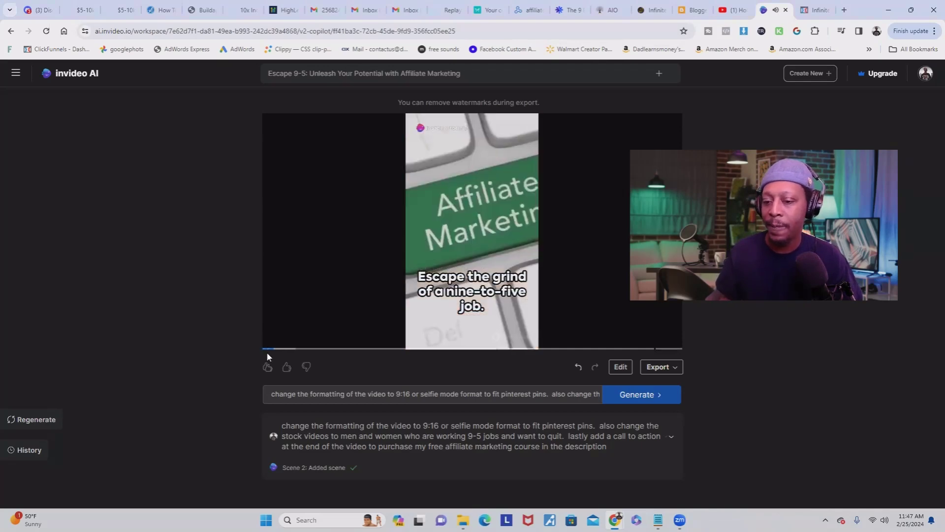
{"action": "mouse_move", "coordinate": [272, 339]}
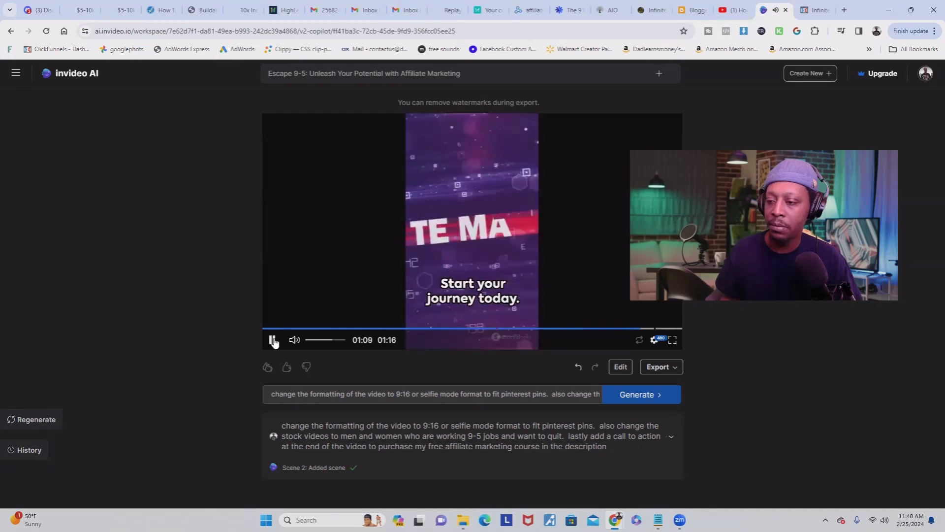
{"action": "left_click", "coordinate": [273, 341]}
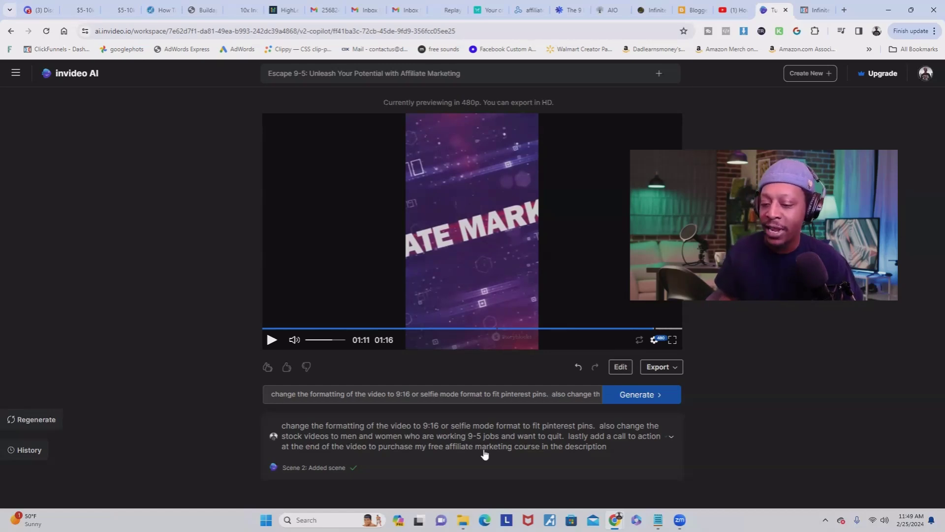
Step: Open the video for editing and check which Chapter 2 script passages its media clips cover and how to upload replacement media
{"action": "left_click", "coordinate": [620, 368]}
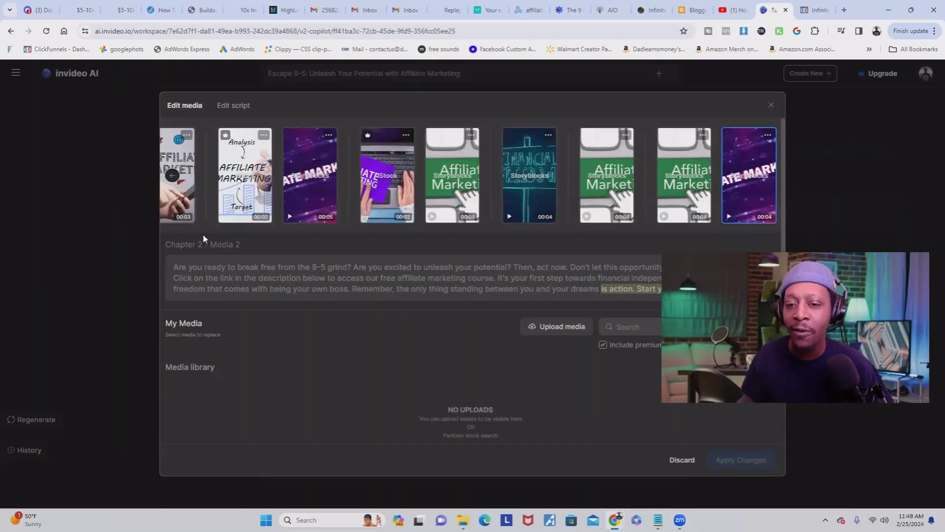
{"action": "left_click", "coordinate": [179, 160]}
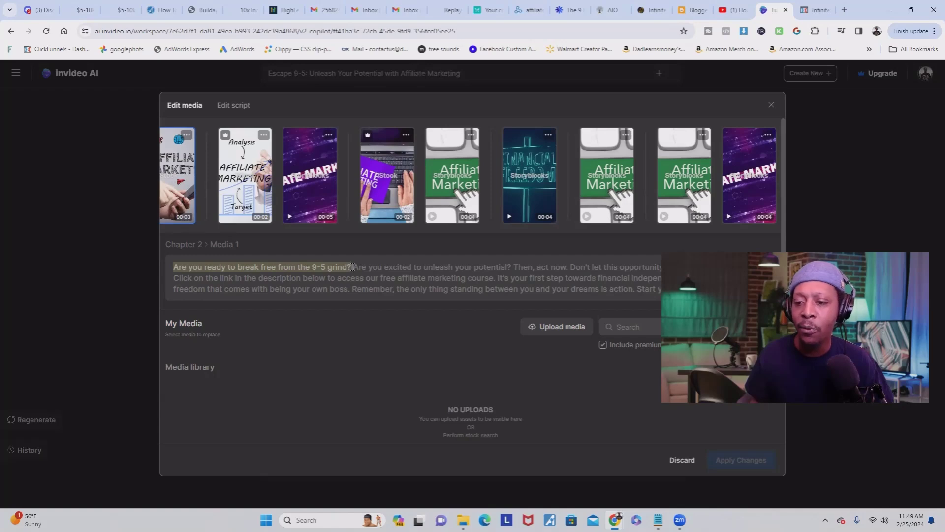
{"action": "mouse_move", "coordinate": [190, 184]}
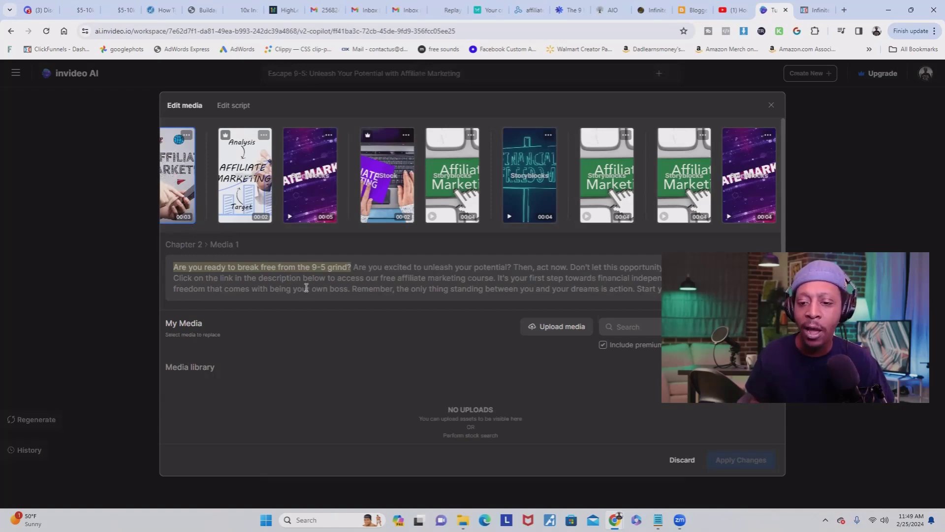
{"action": "mouse_move", "coordinate": [172, 154]}
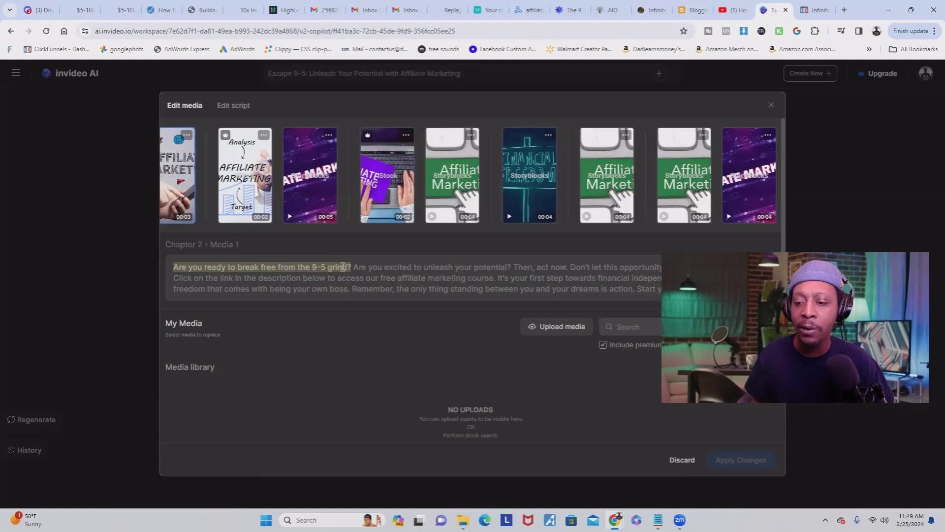
{"action": "left_click", "coordinate": [311, 177]}
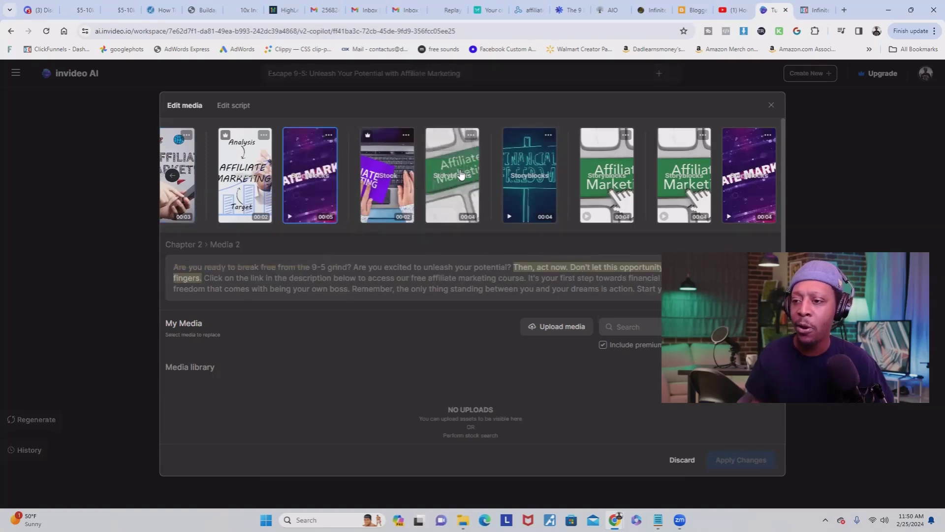
{"action": "left_click", "coordinate": [452, 197]}
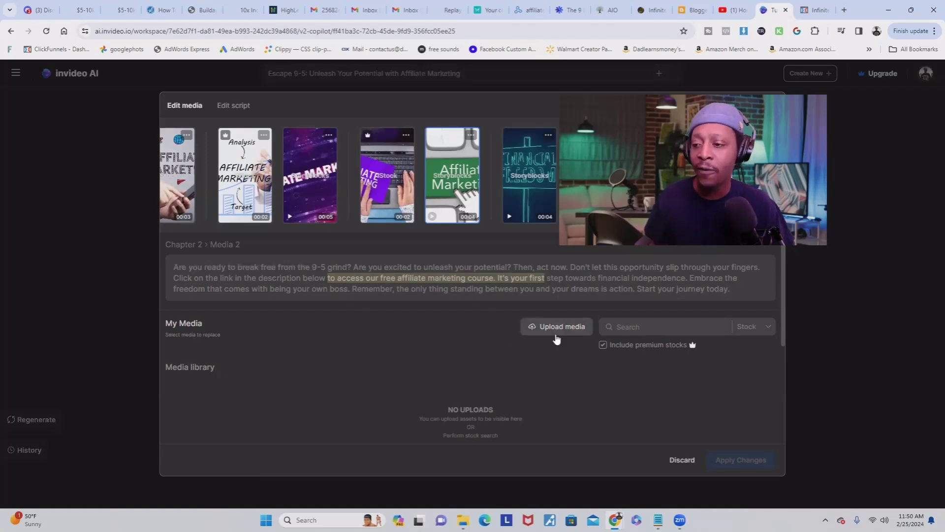
{"action": "left_click", "coordinate": [555, 331]}
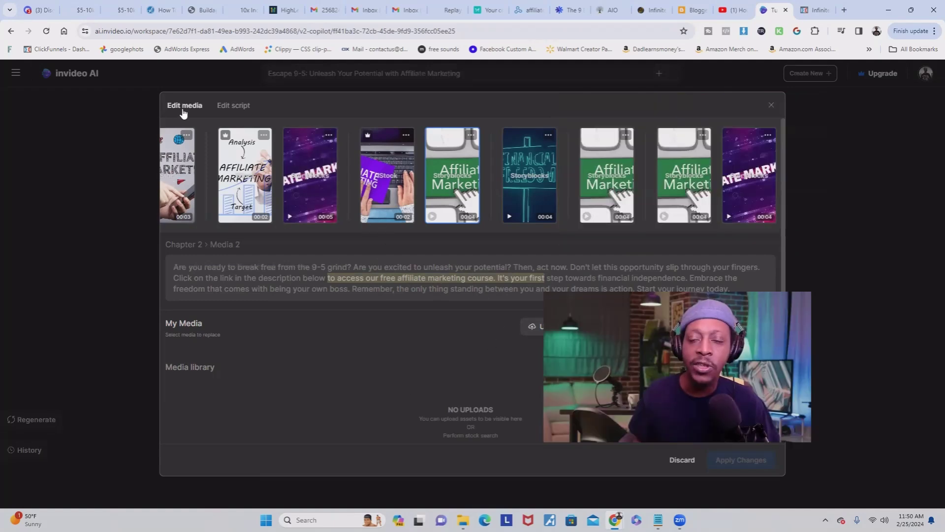
Step: Review the script of both chapters and close the editor without changing anything
{"action": "left_click", "coordinate": [247, 107]}
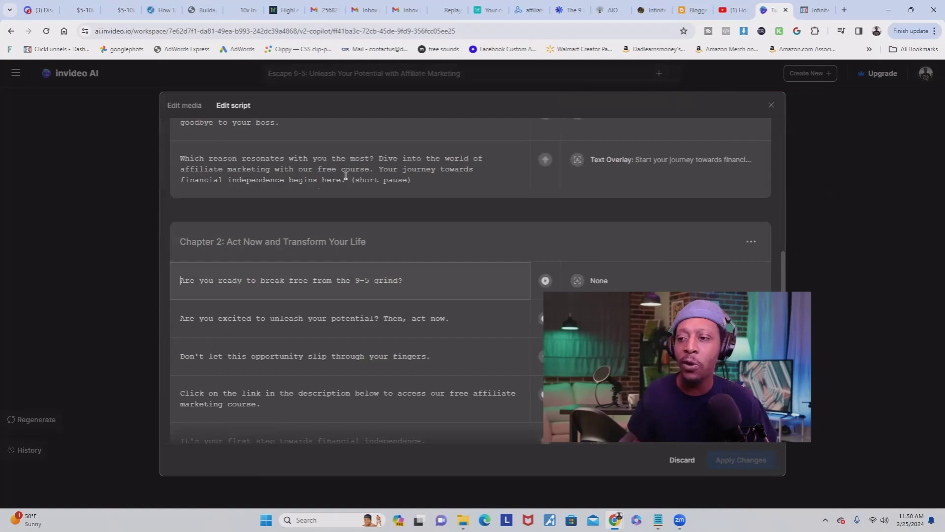
{"action": "scroll", "coordinate": [343, 197], "scroll_direction": "up", "scroll_amount": 6}
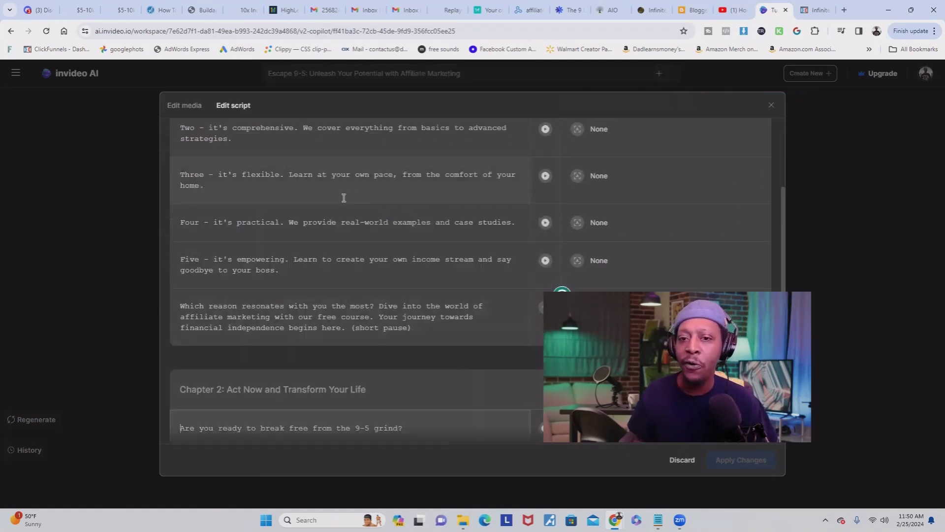
{"action": "scroll", "coordinate": [343, 197], "scroll_direction": "up", "scroll_amount": 1}
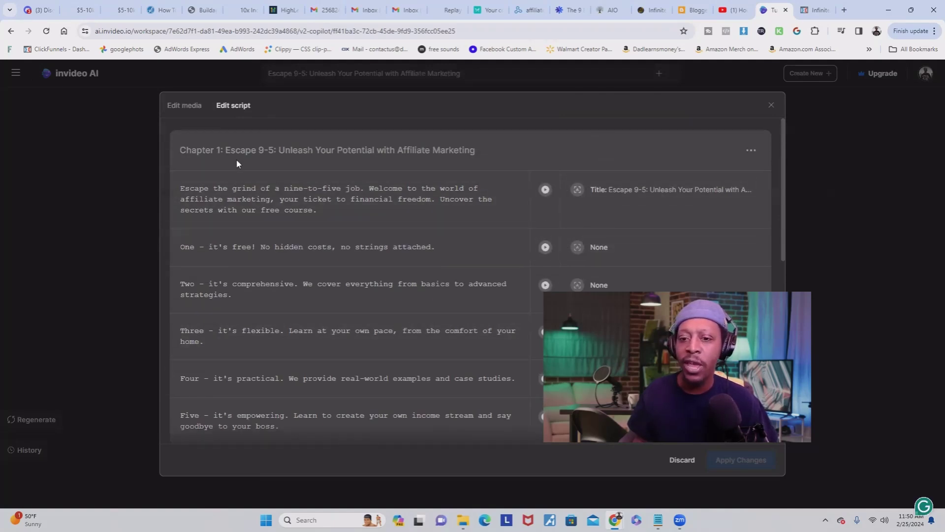
{"action": "scroll", "coordinate": [275, 242], "scroll_direction": "down", "scroll_amount": 2}
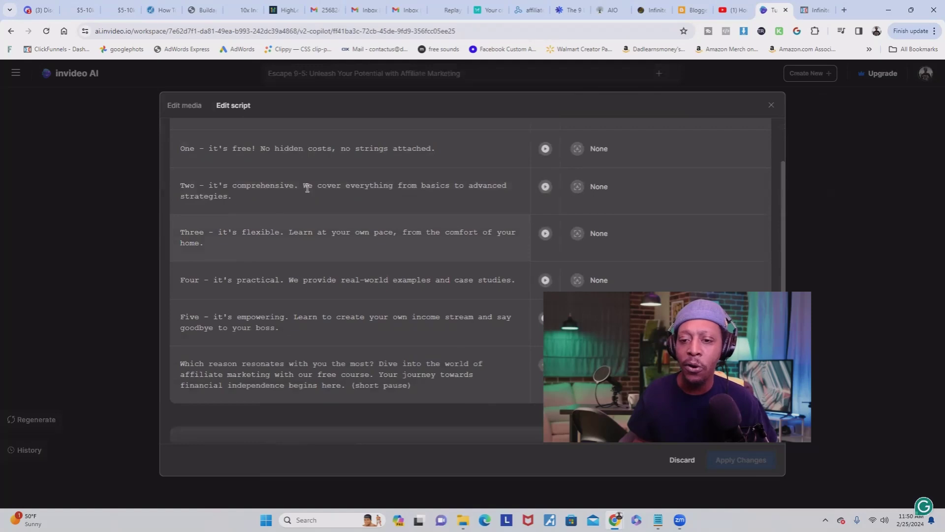
{"action": "scroll", "coordinate": [305, 237], "scroll_direction": "down", "scroll_amount": 6}
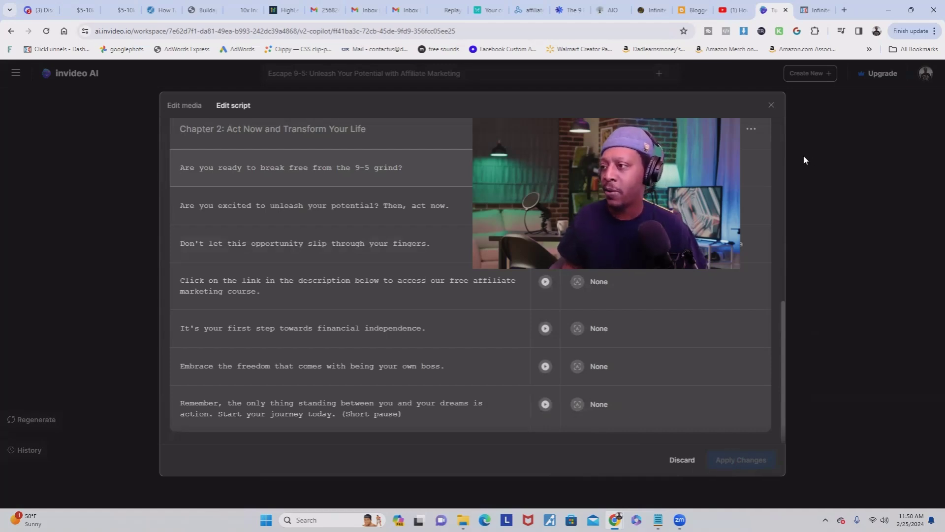
{"action": "left_click", "coordinate": [772, 106]}
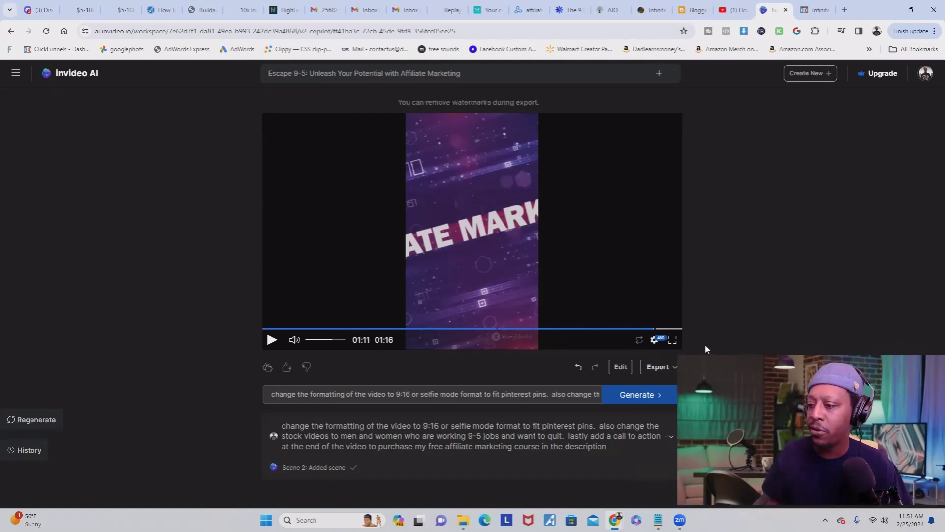
Step: Set the video export to stock watermarks, Normal invideo AI branding and 1080p resolution
{"action": "left_click", "coordinate": [660, 367]}
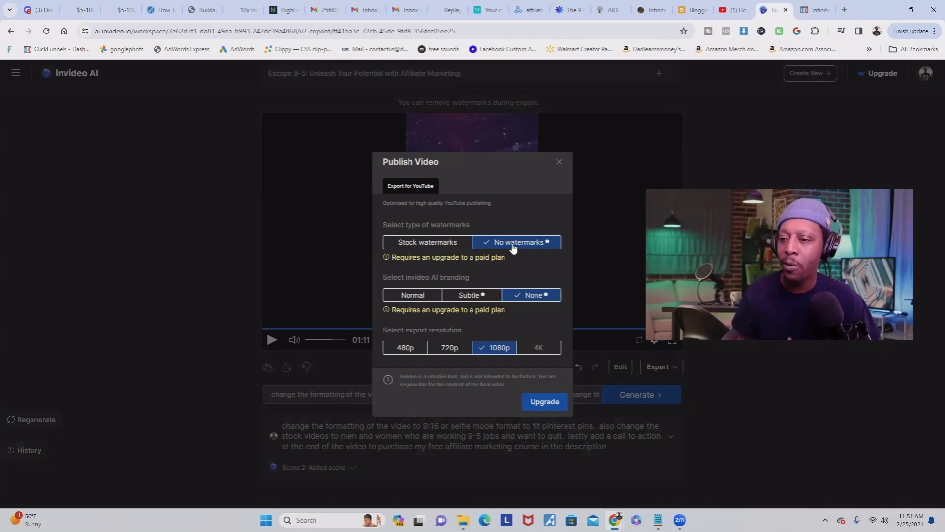
{"action": "left_click", "coordinate": [428, 242]}
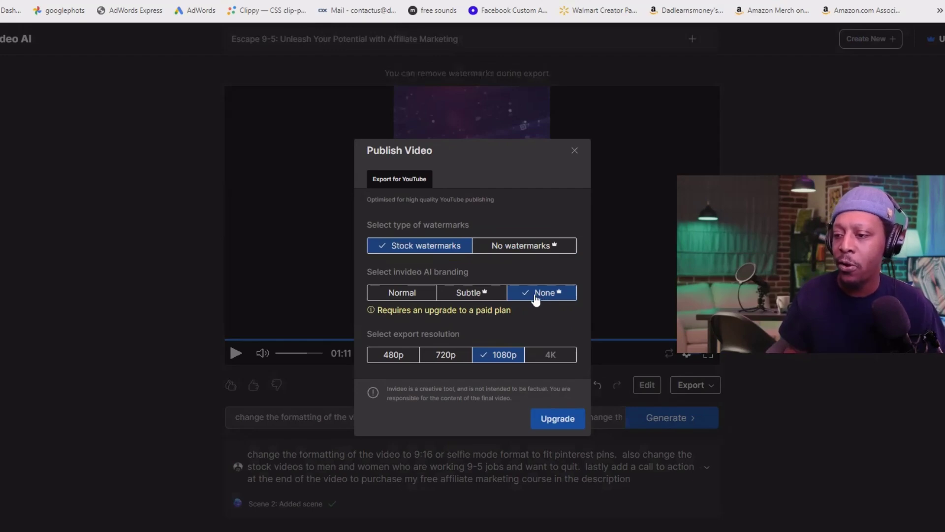
{"action": "left_click", "coordinate": [418, 295]}
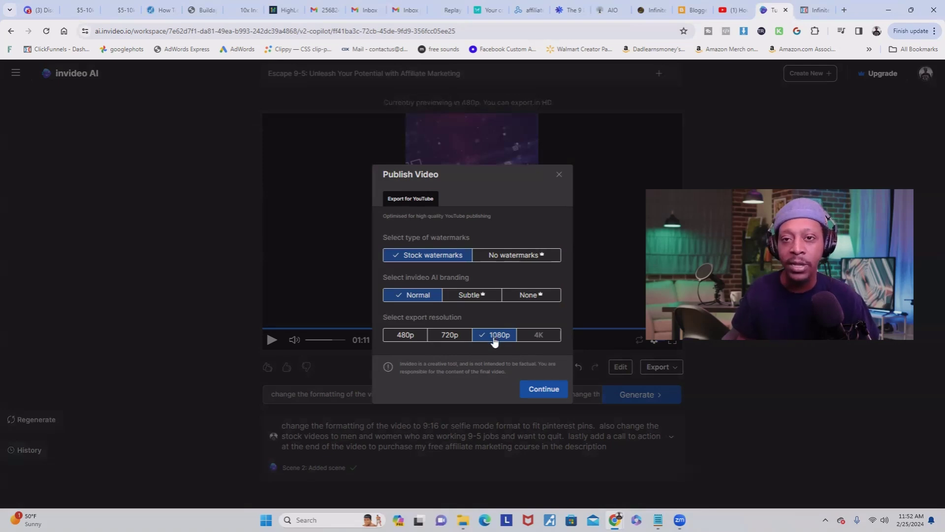
{"action": "left_click", "coordinate": [491, 341]}
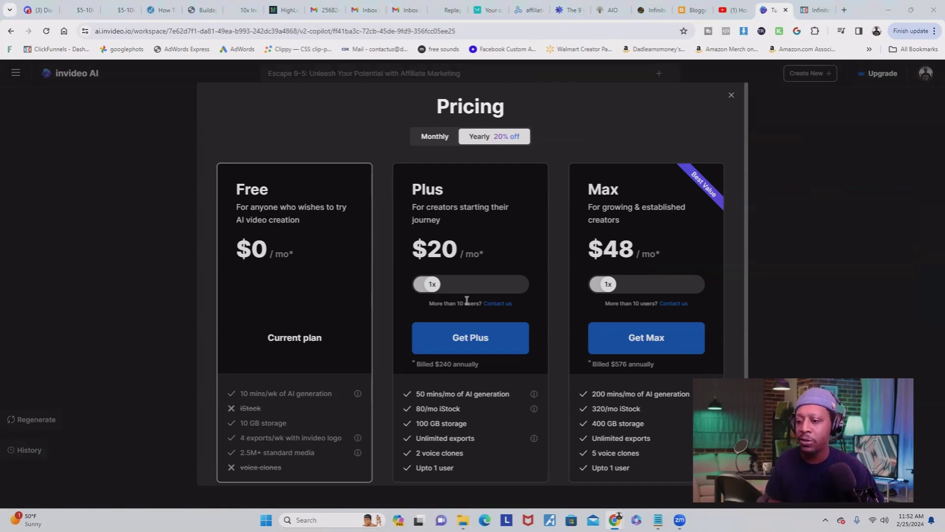
Step: Compare the monthly prices and features of the Free, Plus and Max plans
{"action": "left_click", "coordinate": [433, 137]}
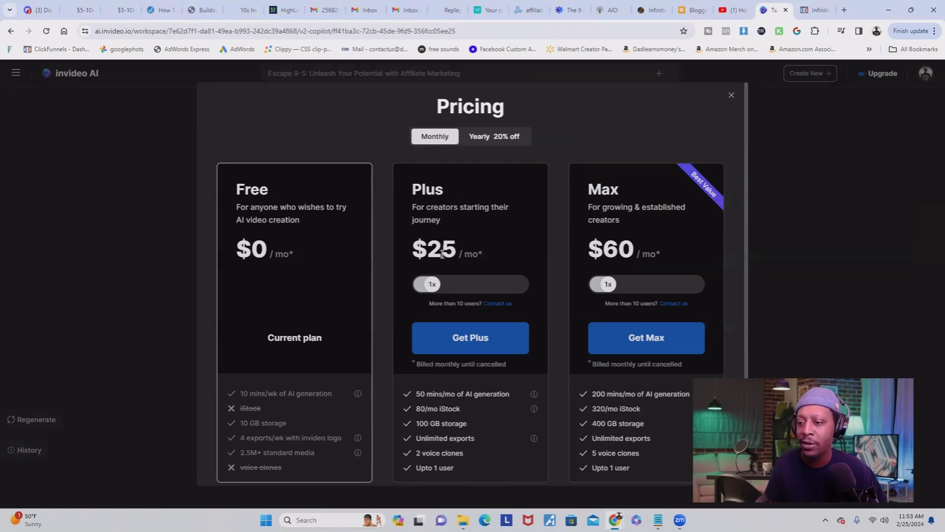
{"action": "scroll", "coordinate": [455, 355], "scroll_direction": "down", "scroll_amount": 1}
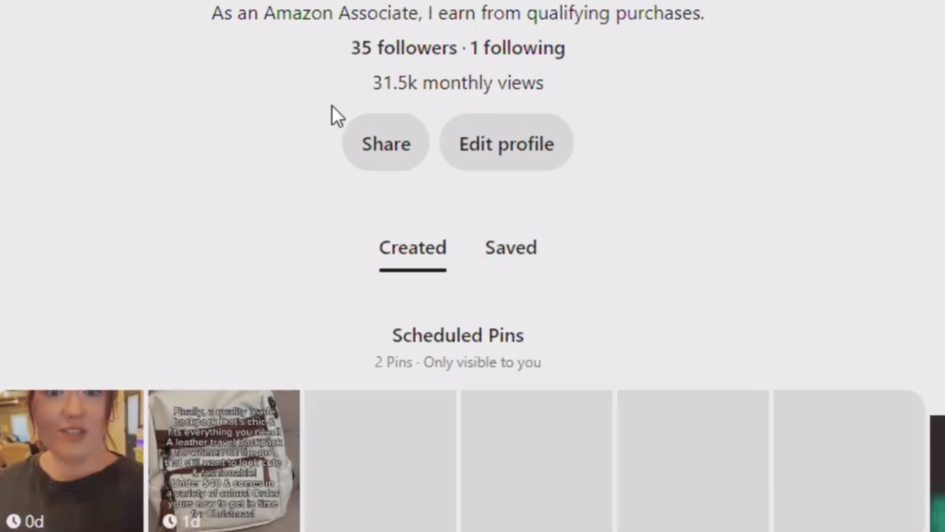
Step: Examine the Pinterest profile's monthly views, and the account's audience metrics and impressions chart in the analytics
{"action": "left_click_drag", "start_coordinate": [372, 83], "coordinate": [546, 92]}
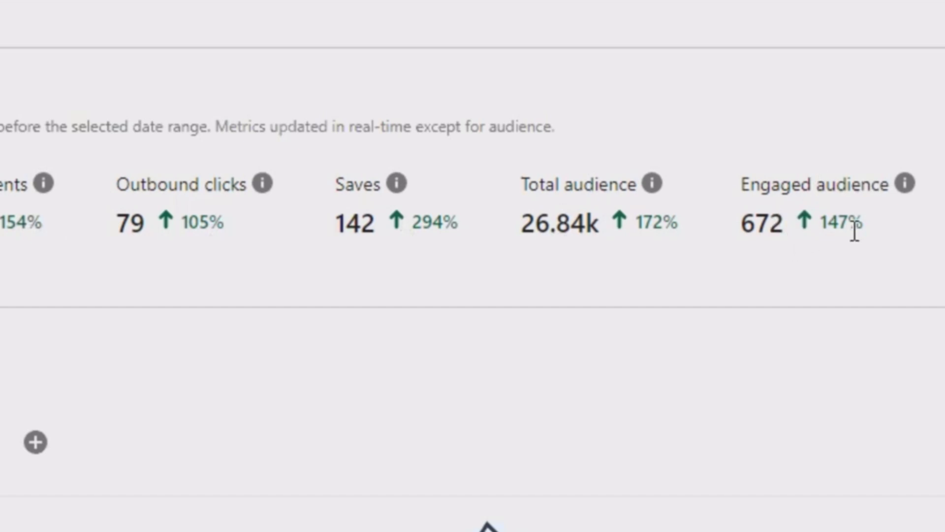
{"action": "scroll", "coordinate": [634, 317], "scroll_direction": "up", "scroll_amount": 5}
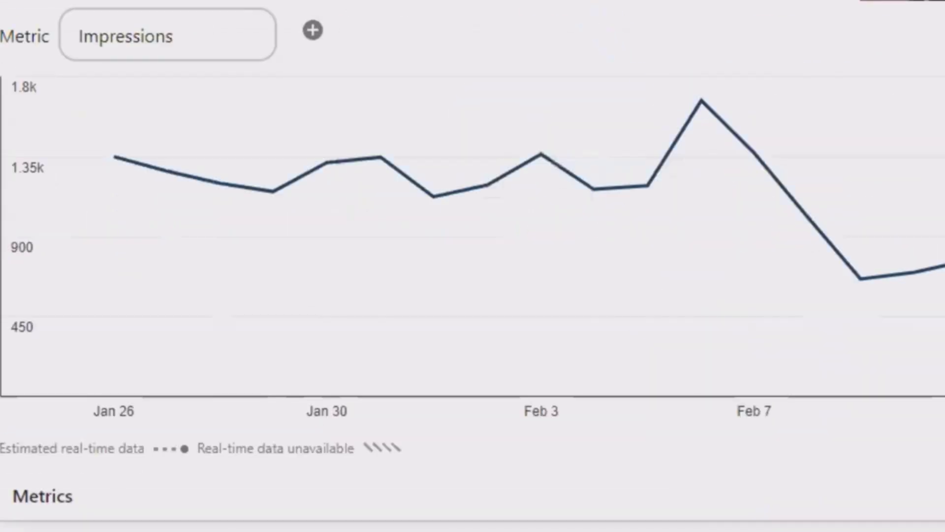